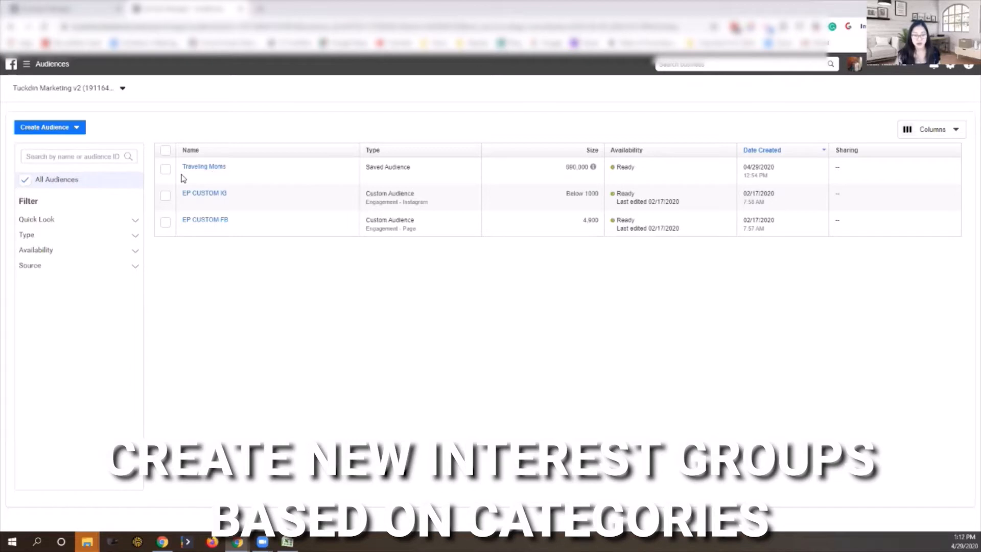
- Start a new custom audience that uses a customer list as its source
left_click(69, 128)
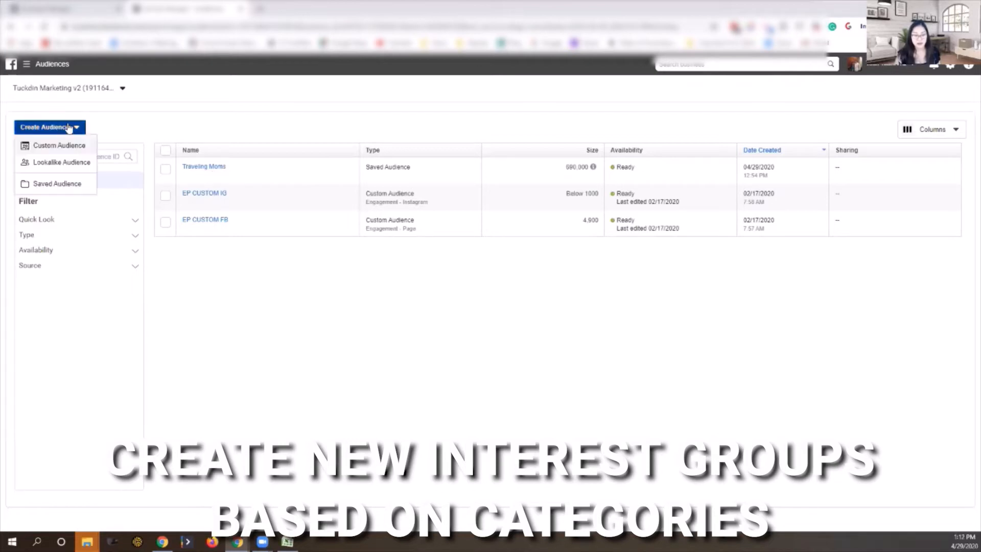
left_click(62, 147)
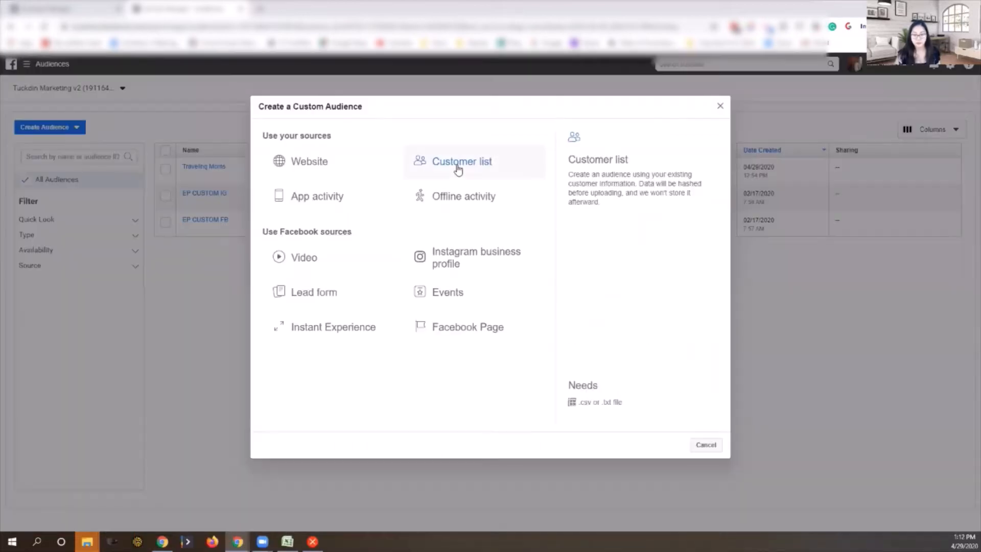
mouse_move(477, 175)
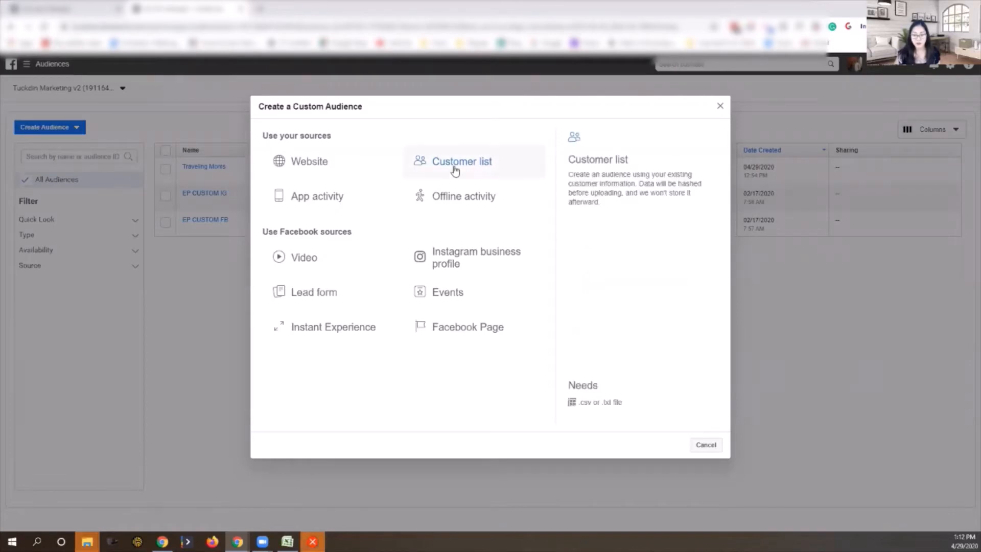
left_click(454, 167)
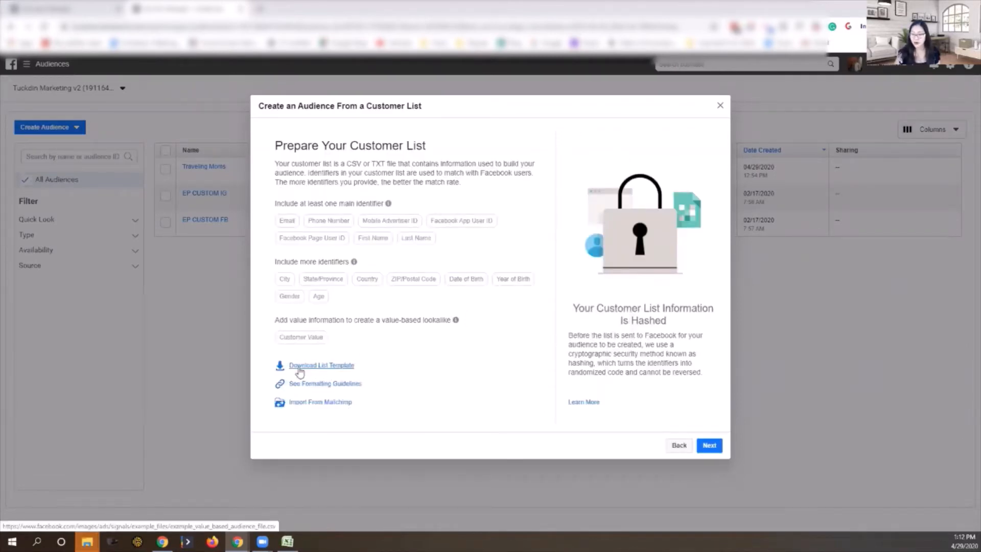
- Download and open the customer list template, and fit its three email columns to their contents
left_click(307, 366)
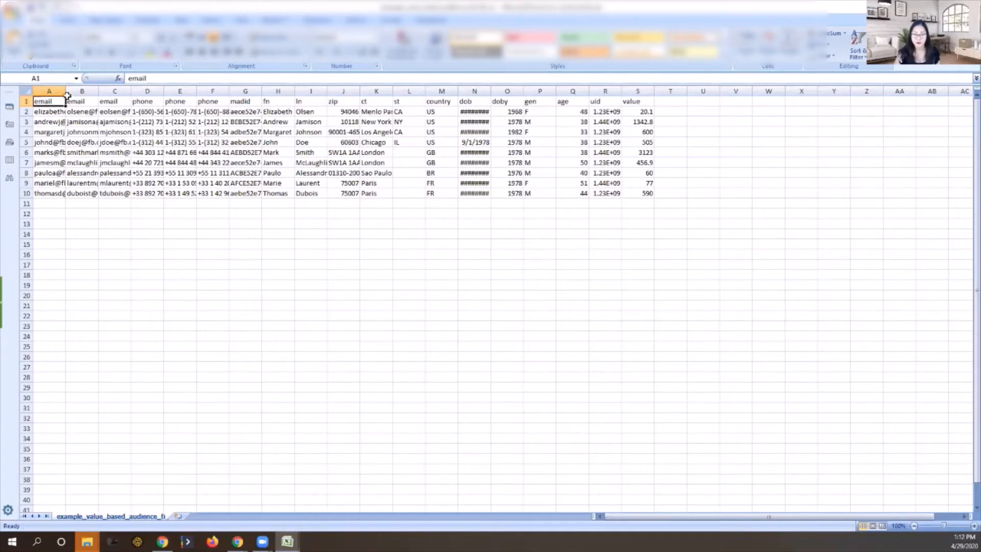
double_click(67, 96)
double_click(132, 92)
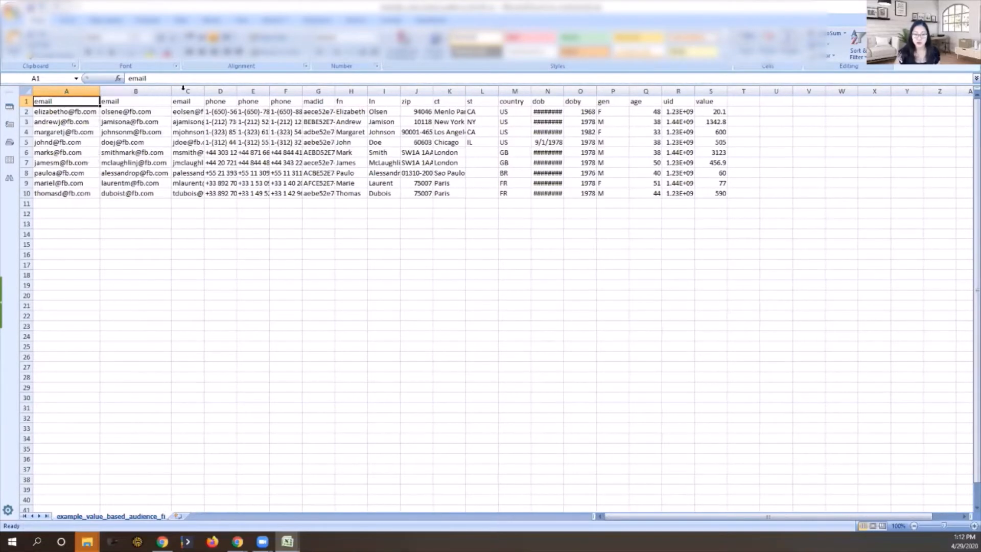
double_click(203, 91)
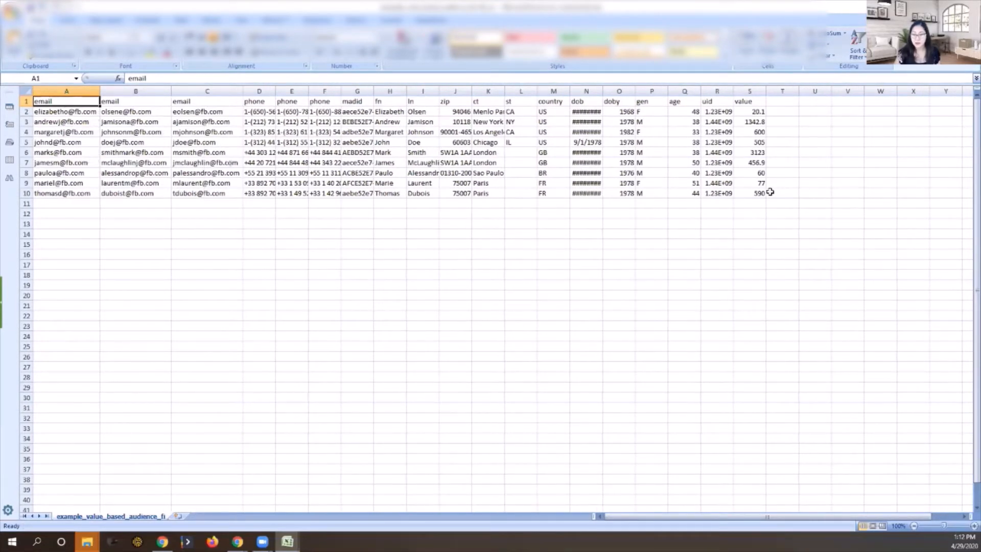
- Review the template's sample customer data, close it without saving, and return to the customer list audience setup
left_click_drag(771, 235, 262, 110)
left_click(262, 109)
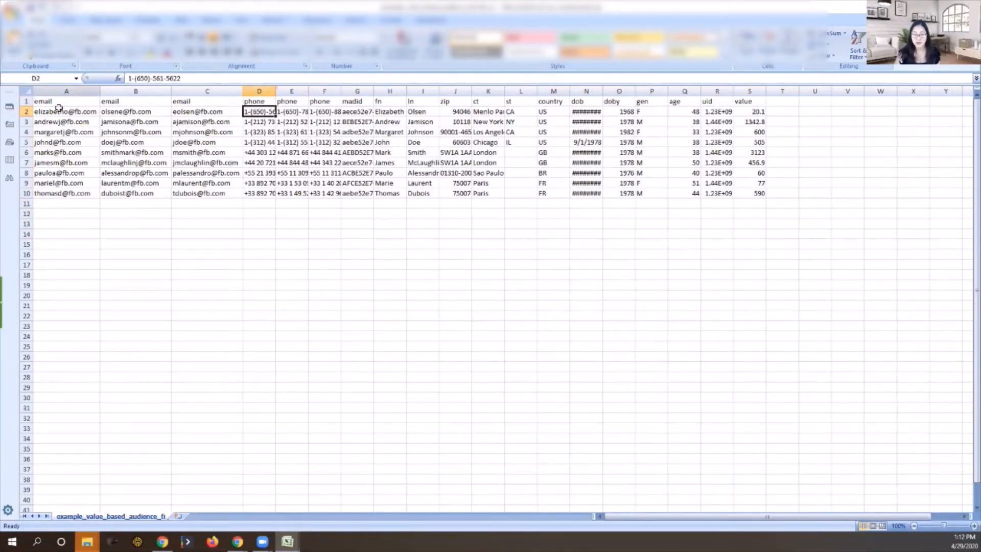
left_click_drag(760, 286, 88, 121)
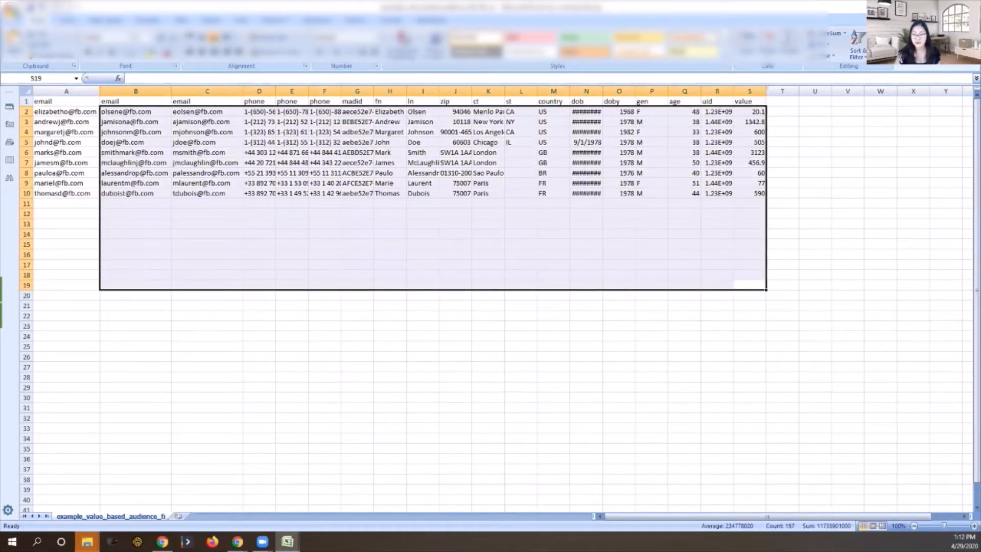
left_click(969, 6)
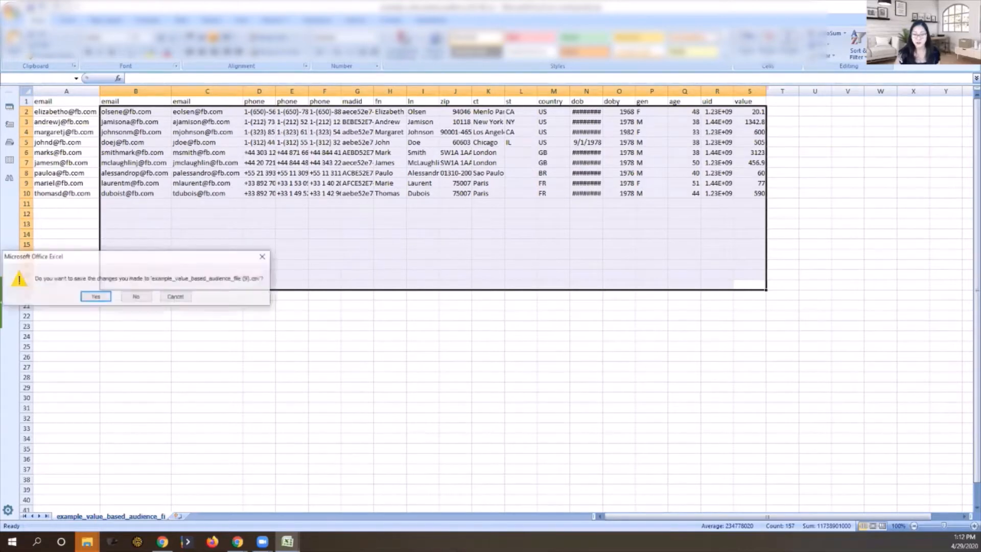
left_click(136, 299)
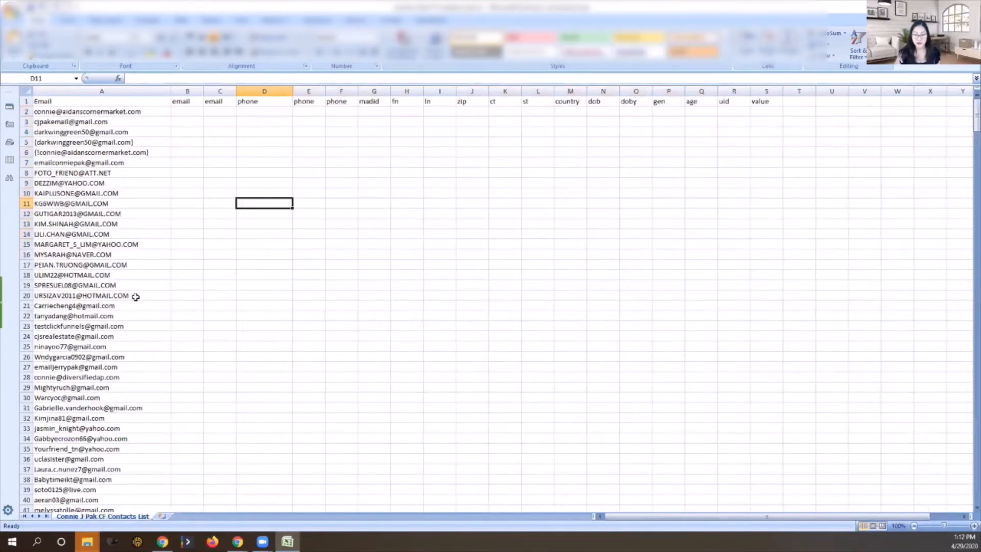
left_click(921, 6)
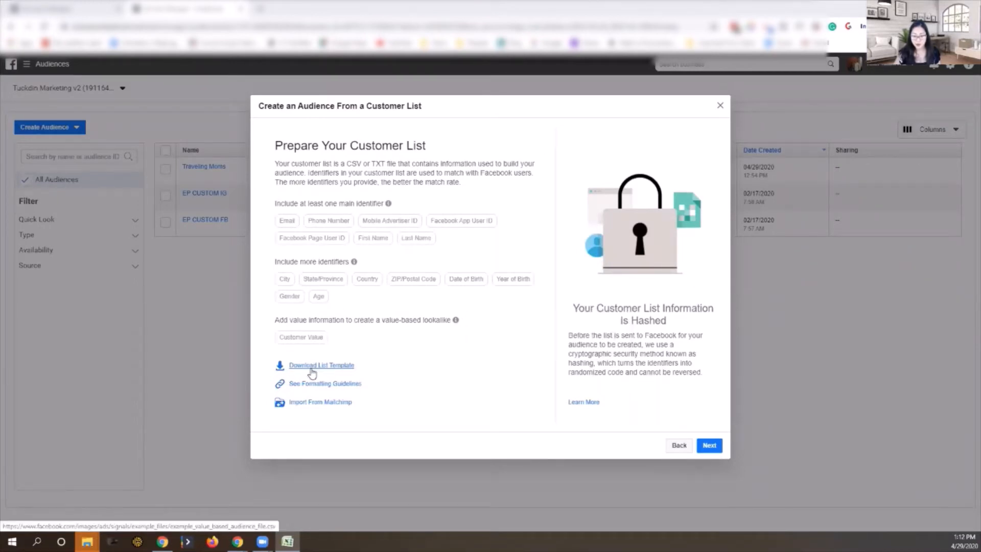
- Continue past the list preparation page and accept the Custom Audience terms
left_click(707, 447)
left_click(282, 344)
left_click(708, 397)
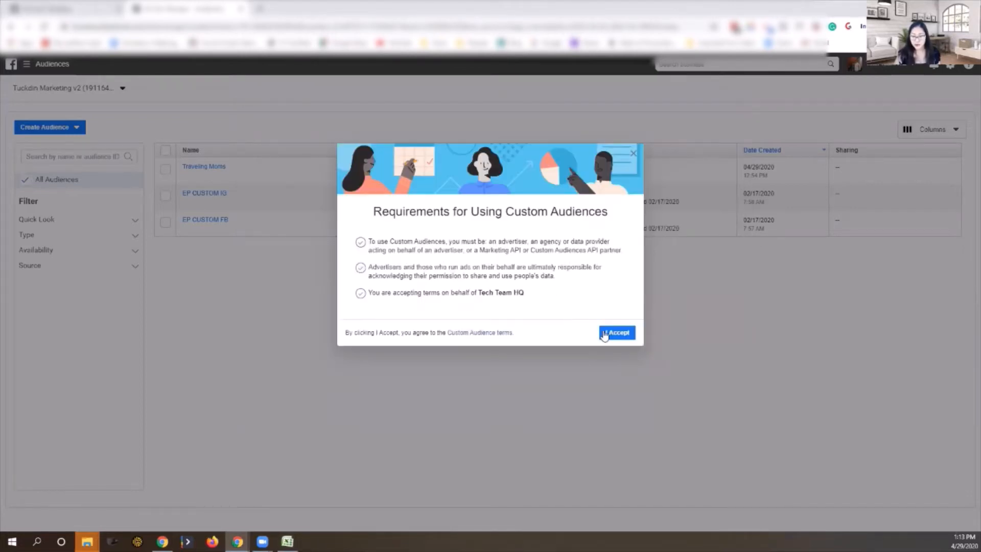
left_click(617, 333)
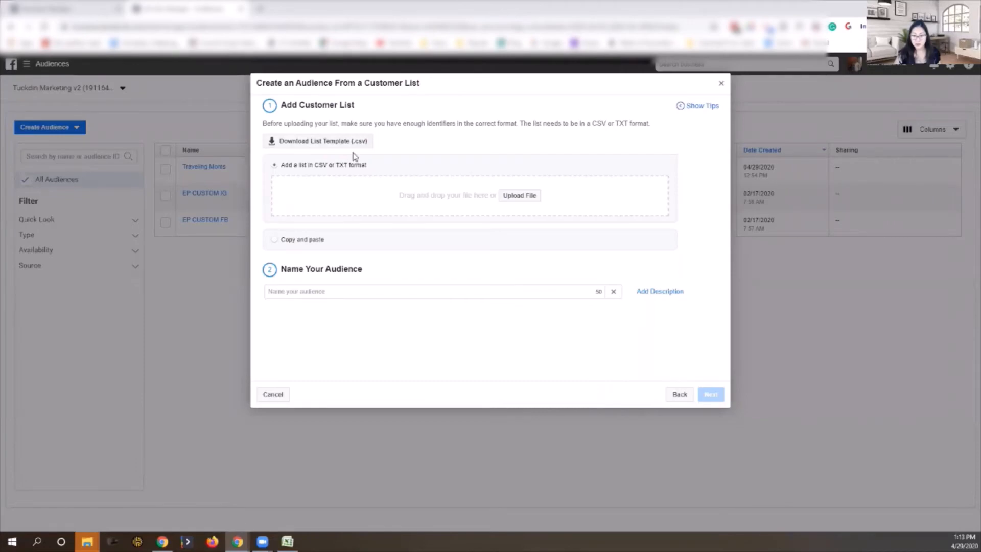
- Find the CF Contacts List CSV file among the downloads and add it as the customer list
left_click(509, 197)
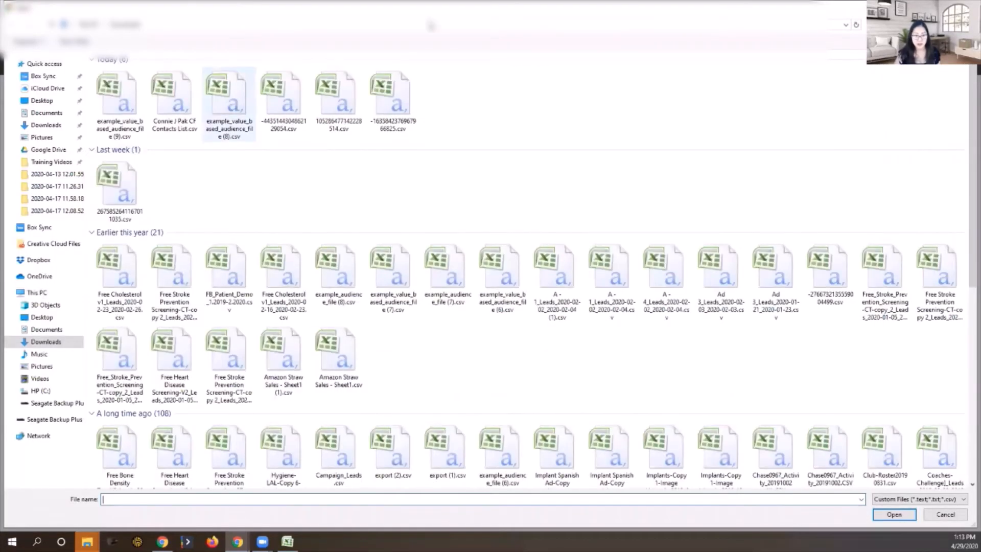
left_click(909, 24)
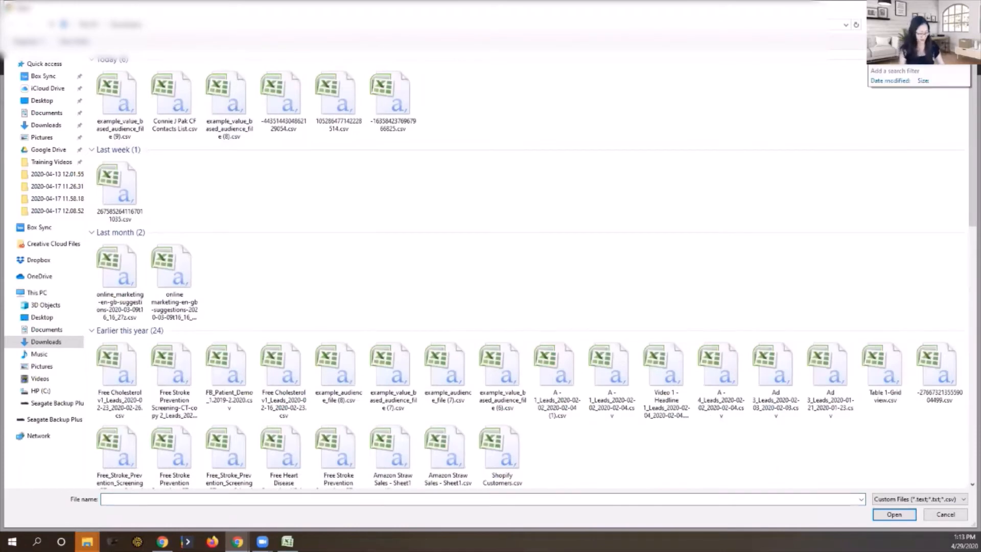
key("Escape")
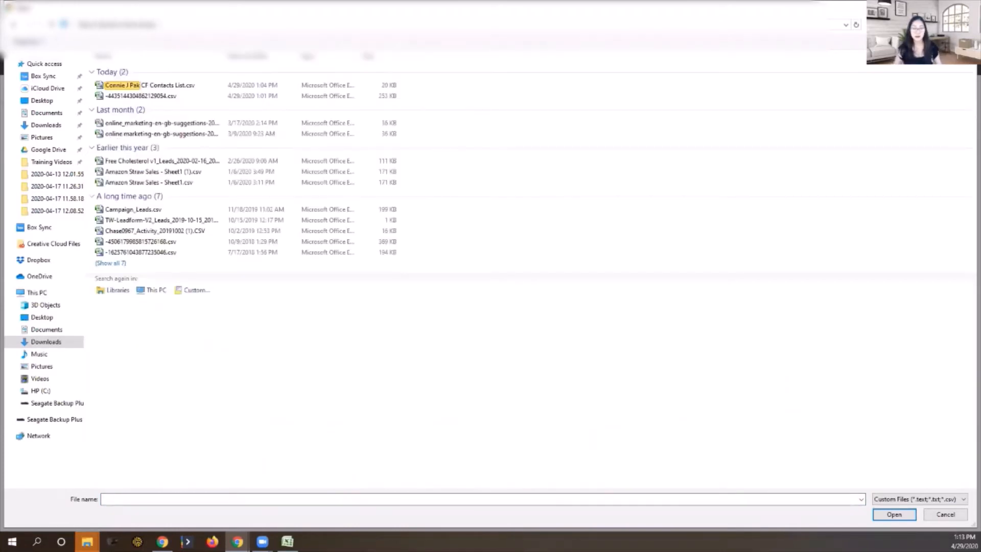
left_click(160, 86)
double_click(160, 85)
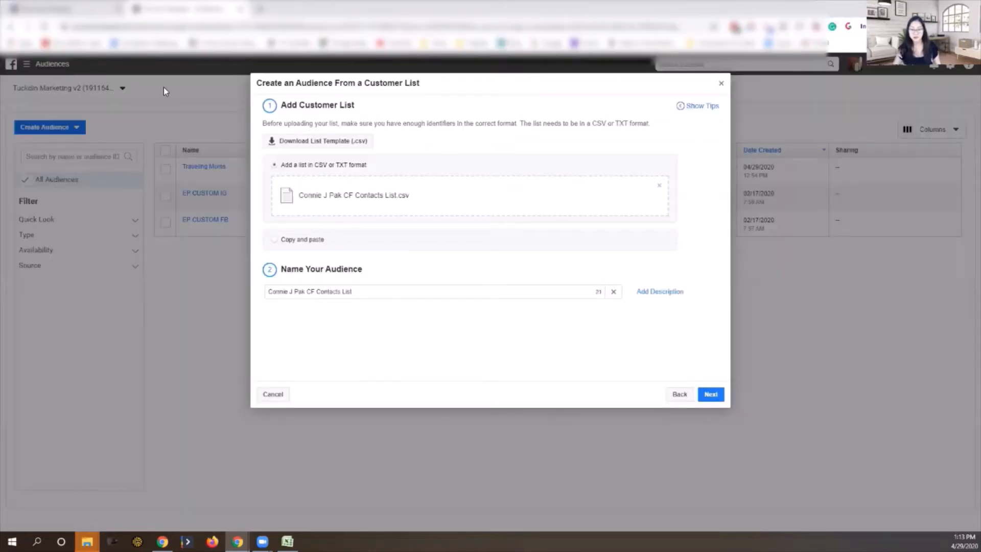
- Proceed with only the Email column mapped and create the audience, uploading it despite the unmapped identifiers
left_click(710, 394)
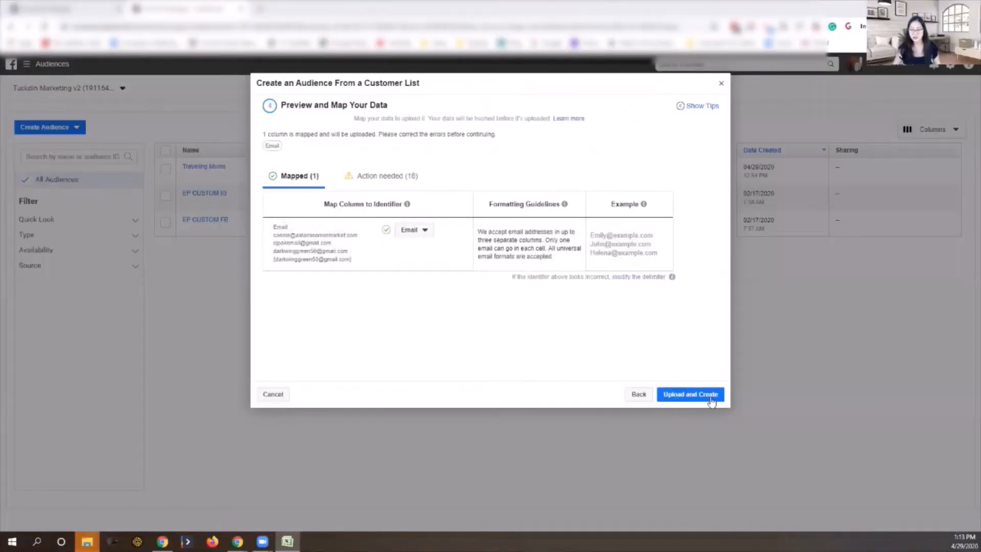
left_click(710, 398)
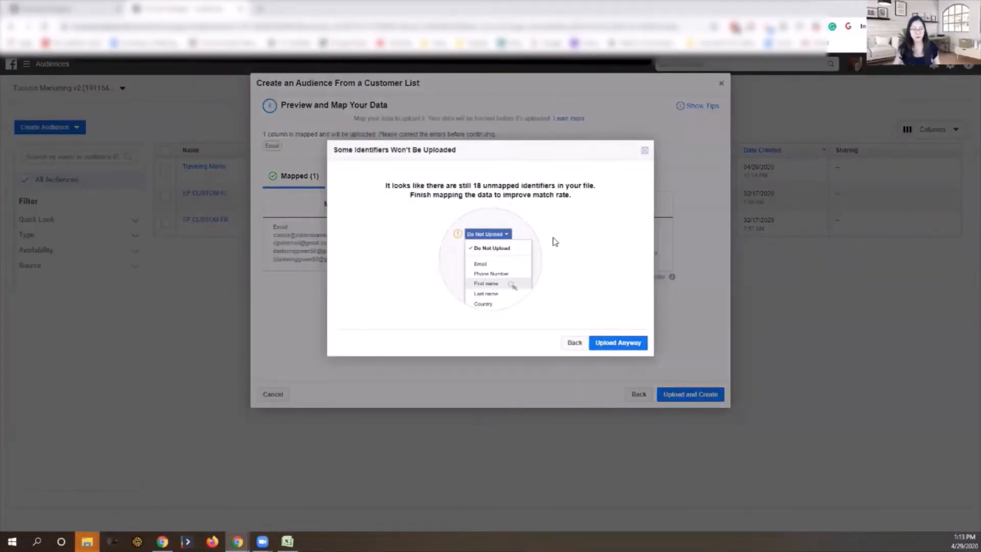
left_click(625, 347)
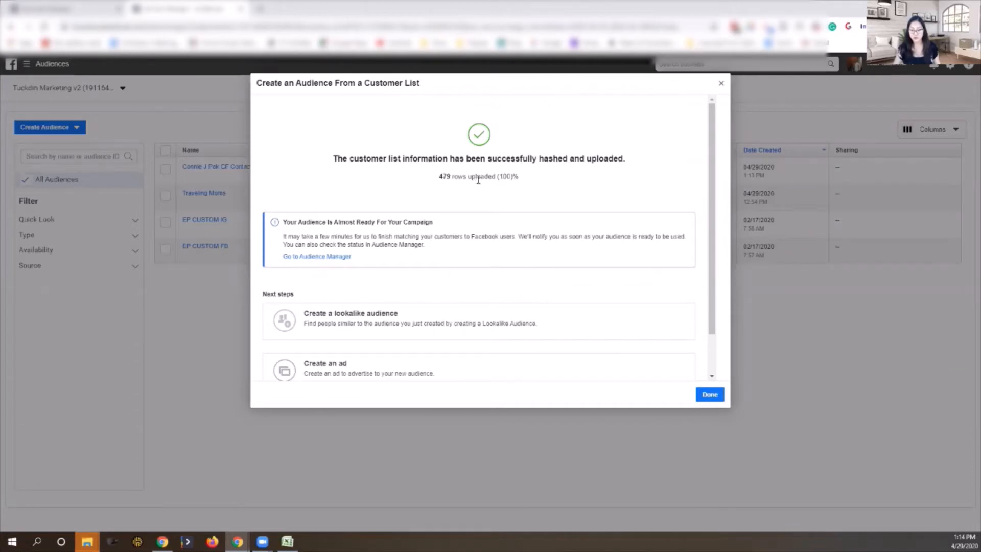
- Create a 1% lookalike audience from the uploaded contacts list, with the United States as its location
left_click_drag(715, 188, 714, 271)
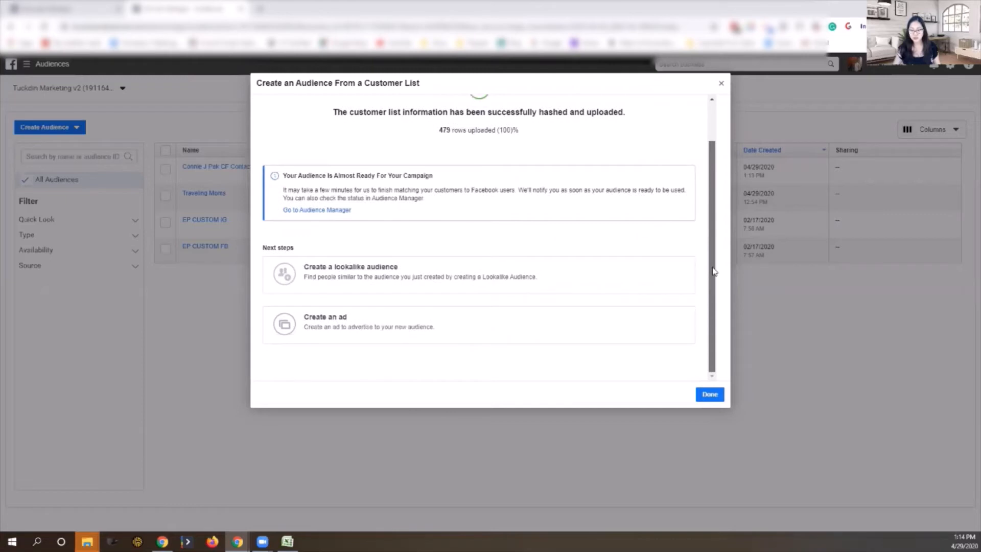
left_click(337, 275)
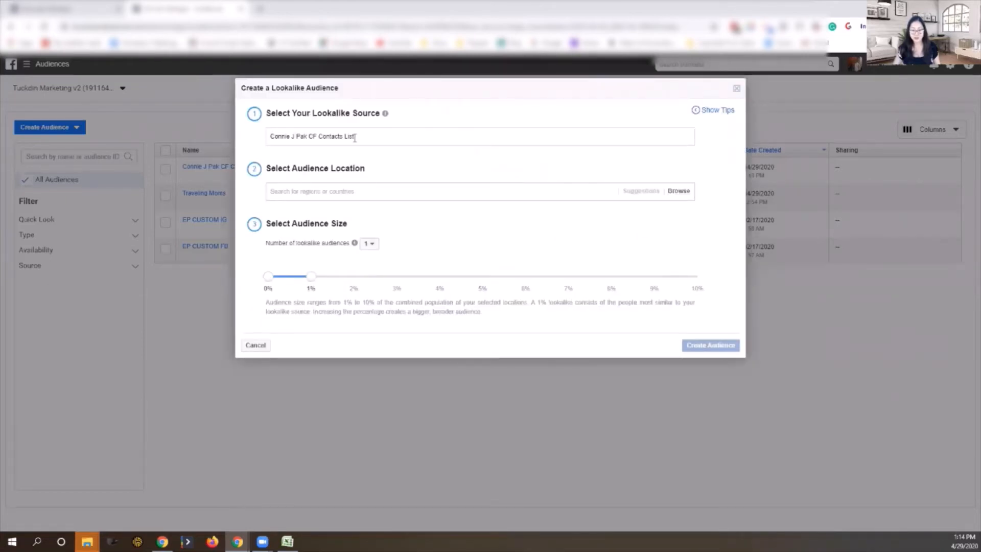
left_click(304, 192)
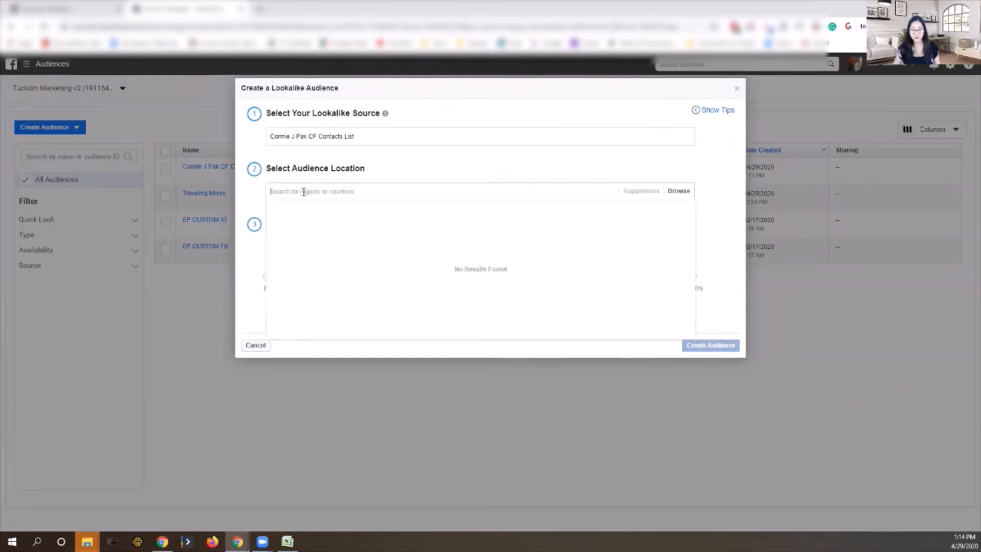
left_click(679, 191)
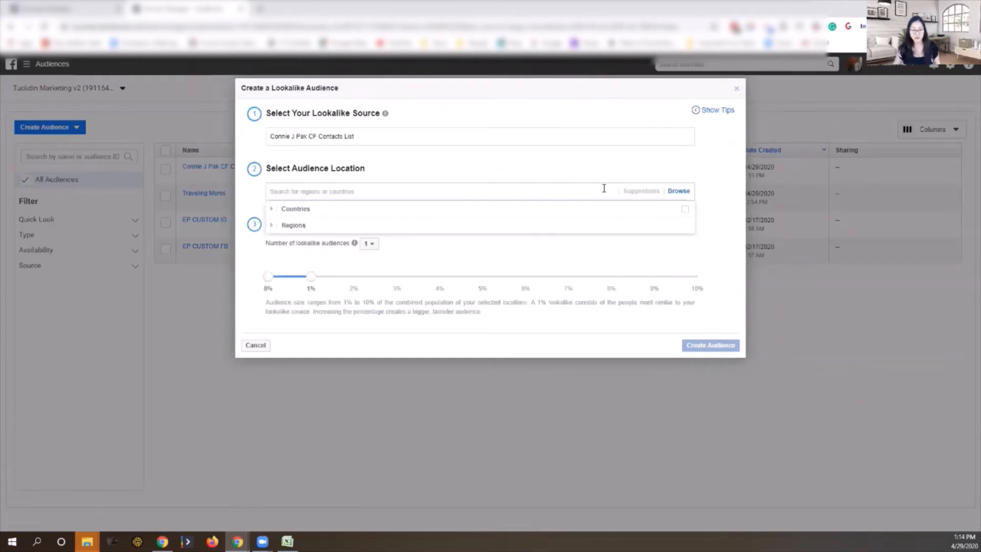
left_click(276, 210)
left_click(287, 308)
scroll(284, 309, "down", 2)
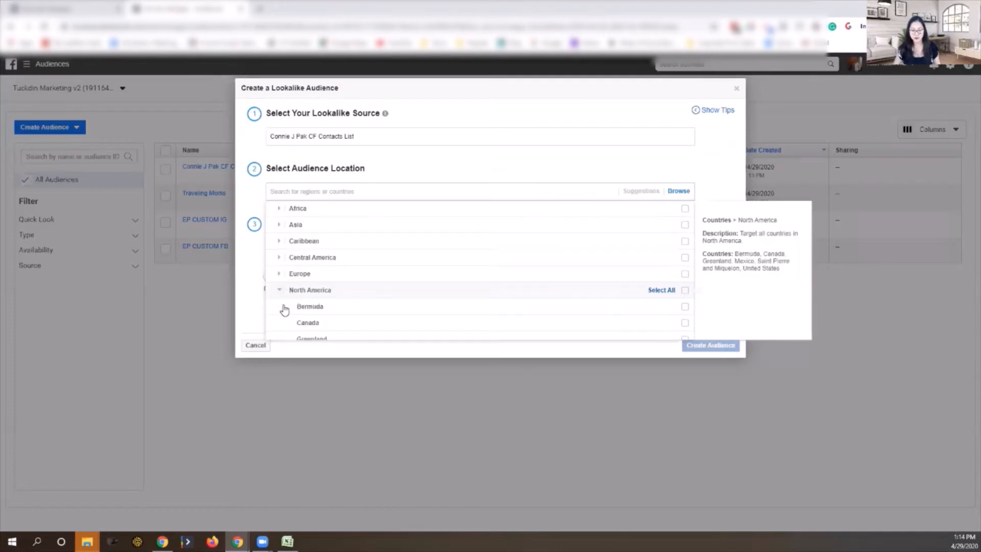
left_click(302, 308)
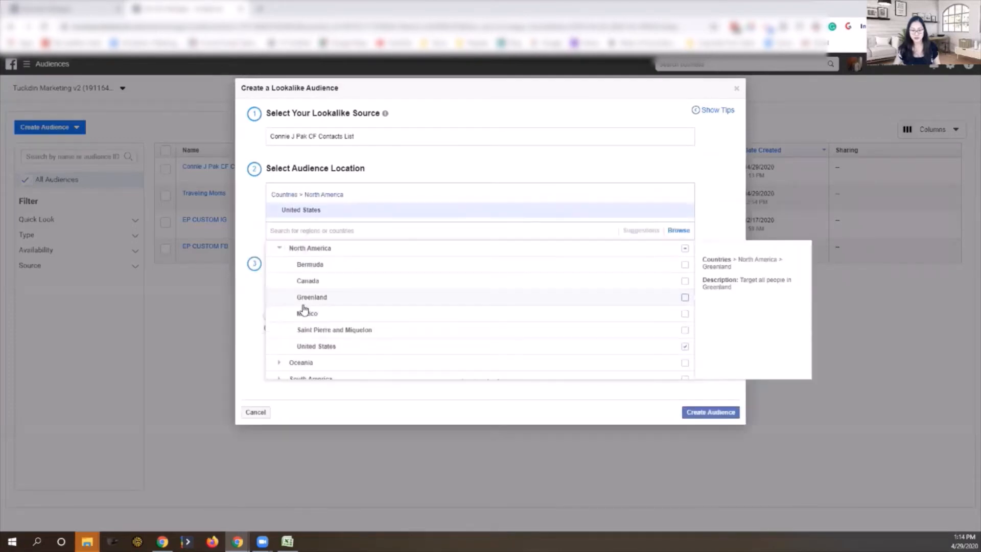
left_click(248, 301)
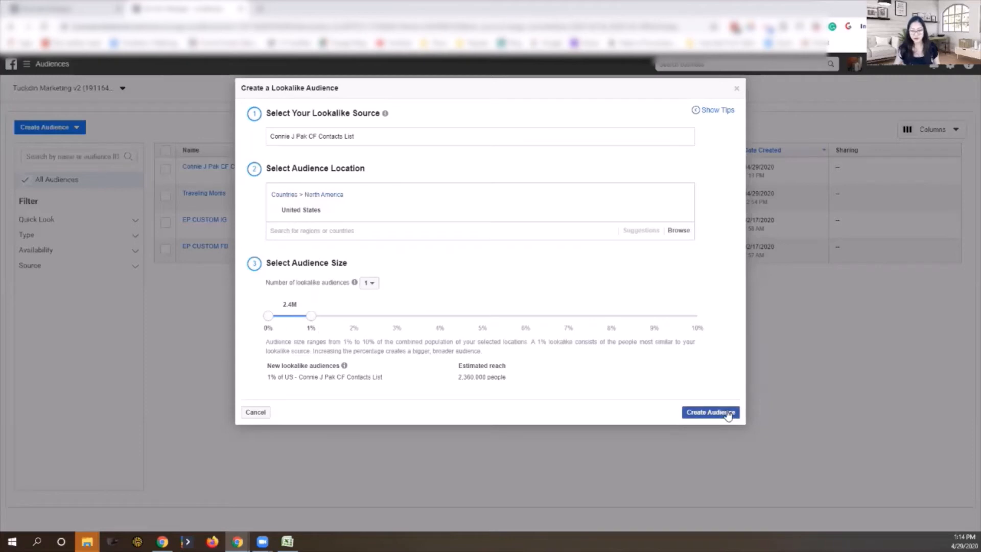
left_click(693, 413)
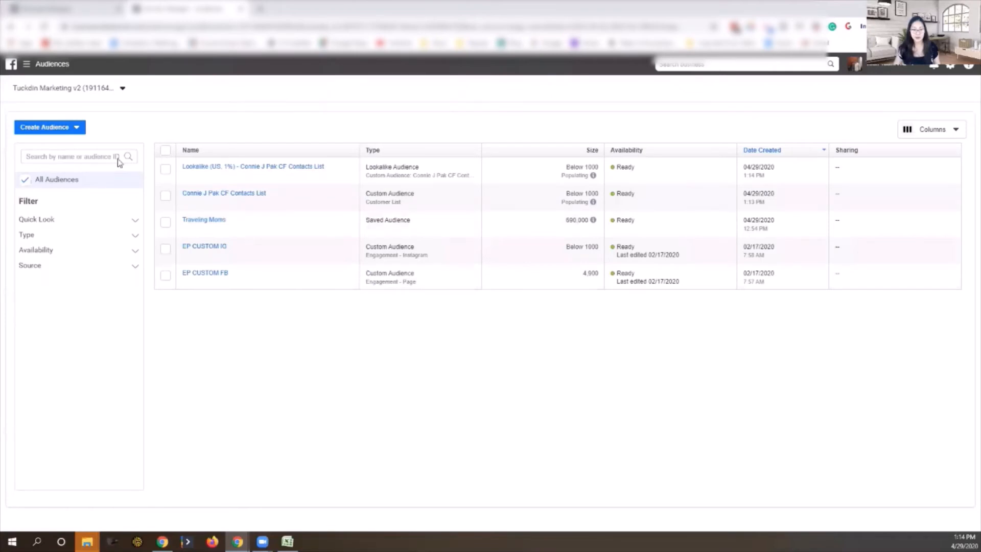
- Start another lookalike audience and choose the uploaded CF Contacts List from the other sources as its source
left_click(75, 128)
left_click(63, 162)
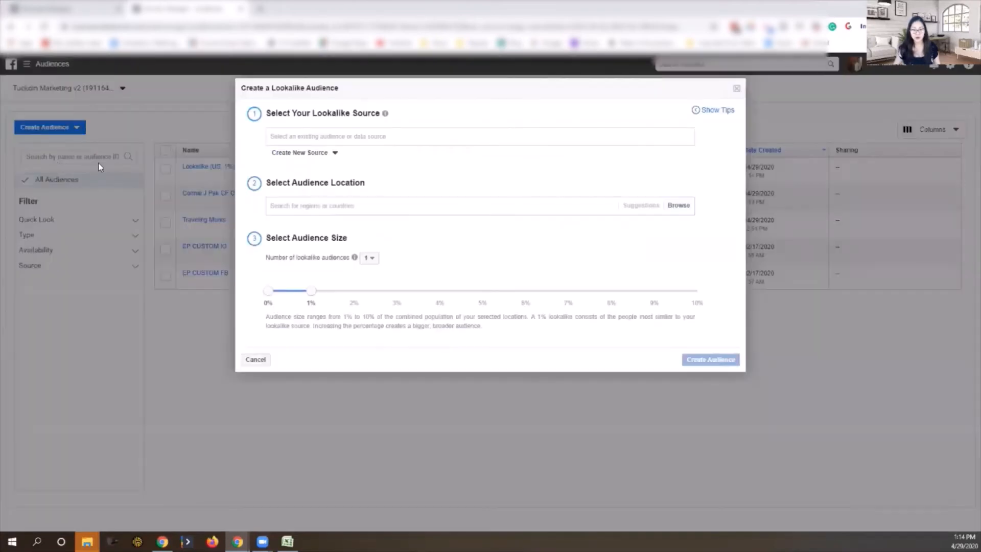
left_click(274, 135)
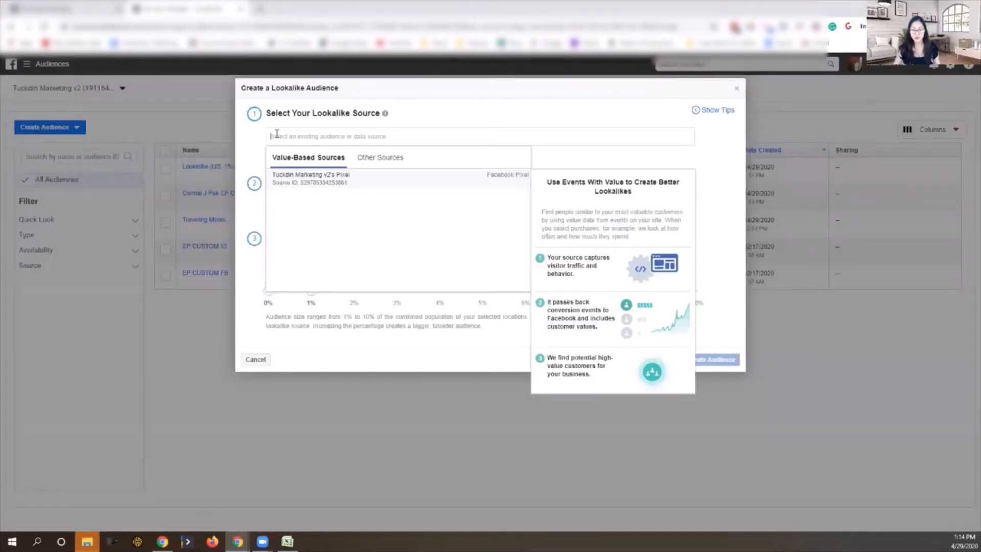
left_click(248, 142)
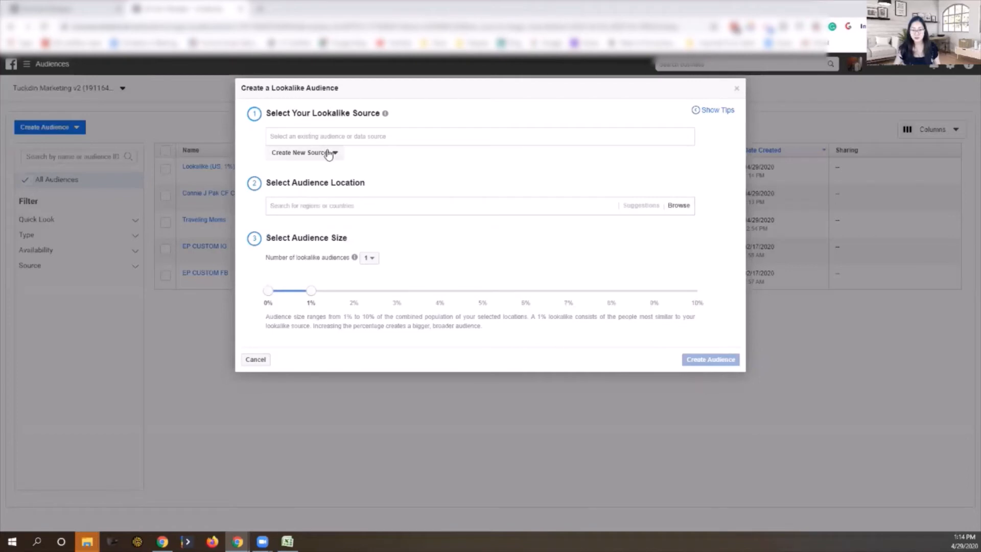
left_click(351, 137)
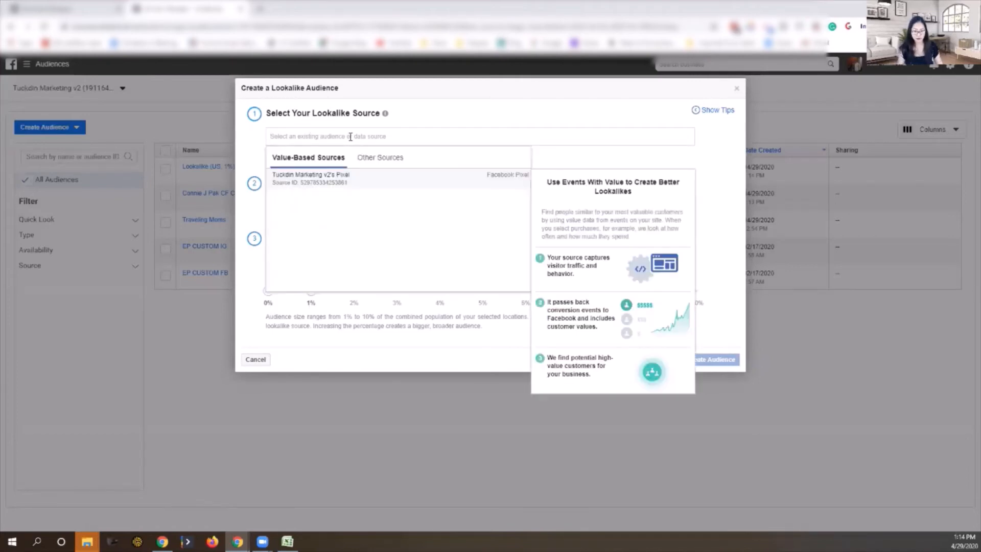
type("Conn")
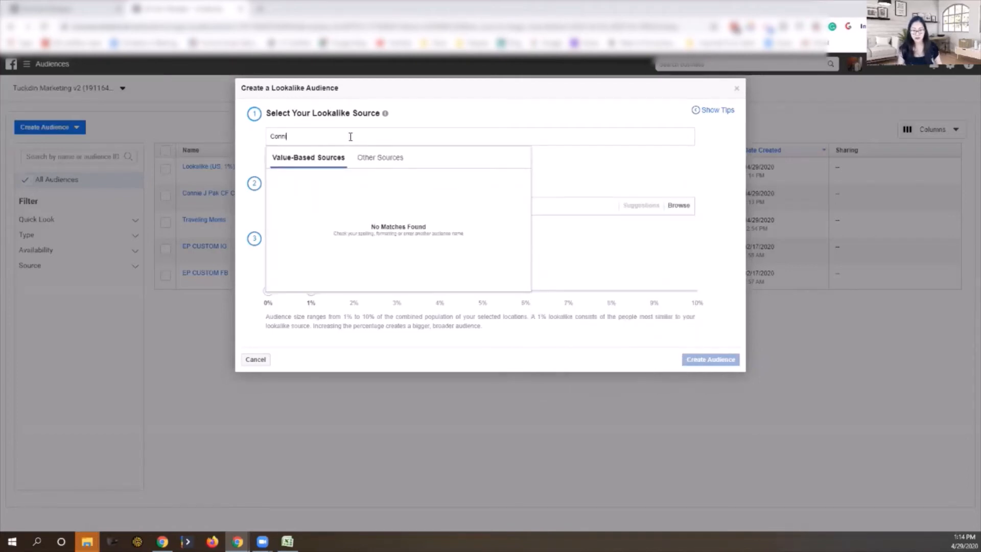
left_click(382, 161)
left_click(324, 195)
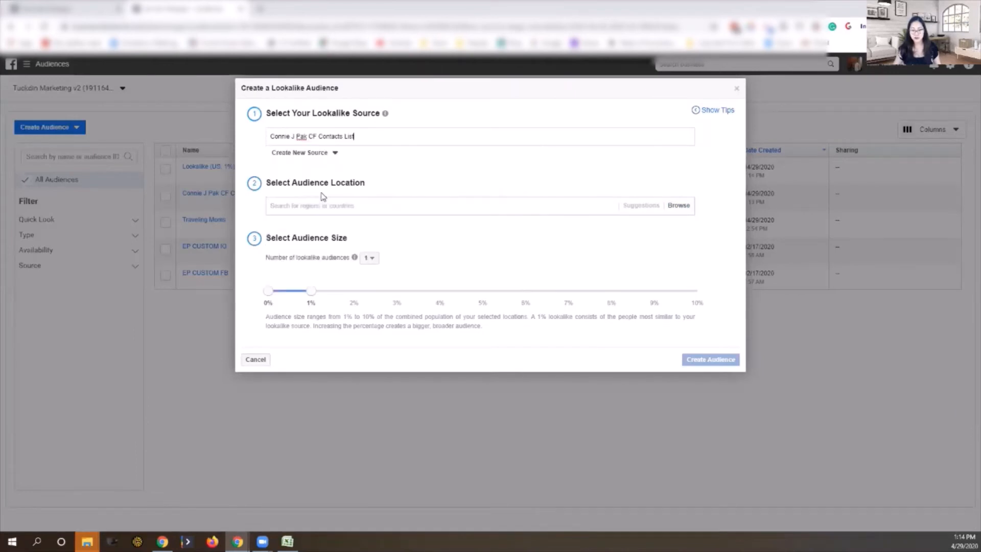
- Set the United States as the location and 1% to 2% as the size range, and create this second lookalike audience
left_click(286, 204)
type("Uni")
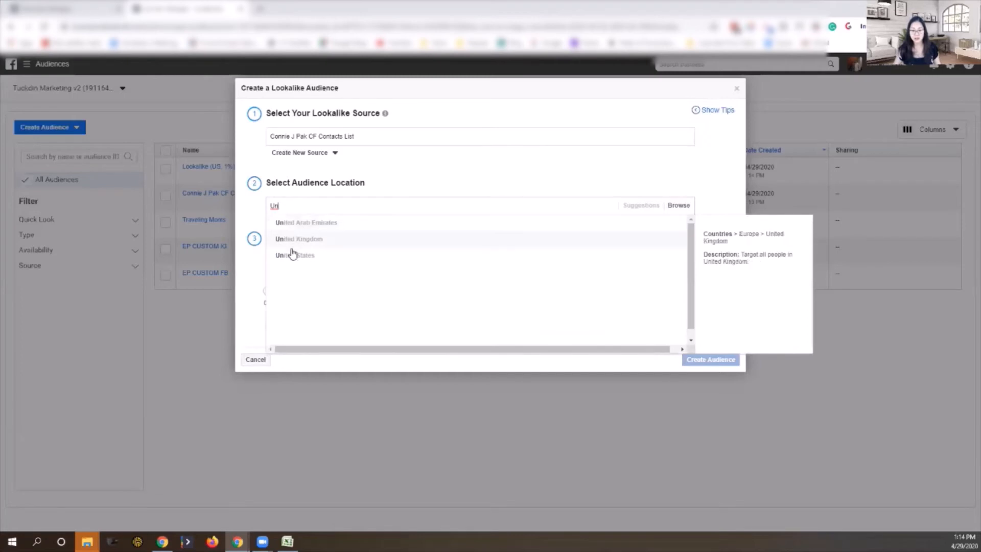
left_click(292, 255)
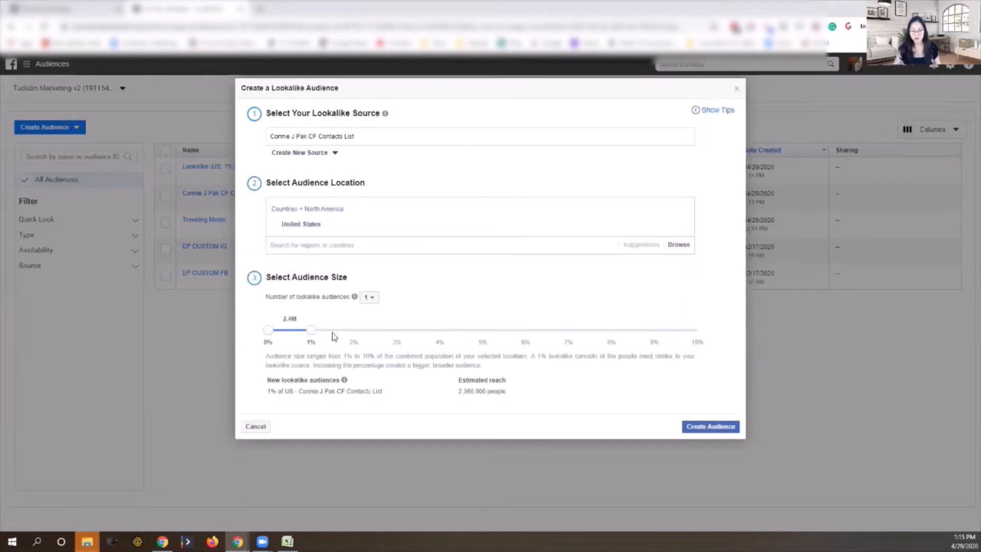
left_click(323, 331)
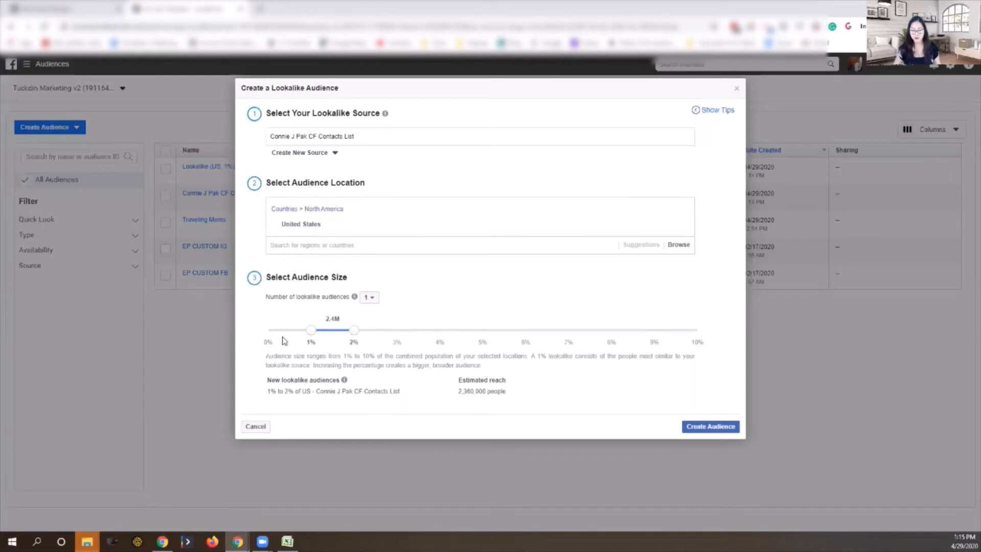
left_click(708, 425)
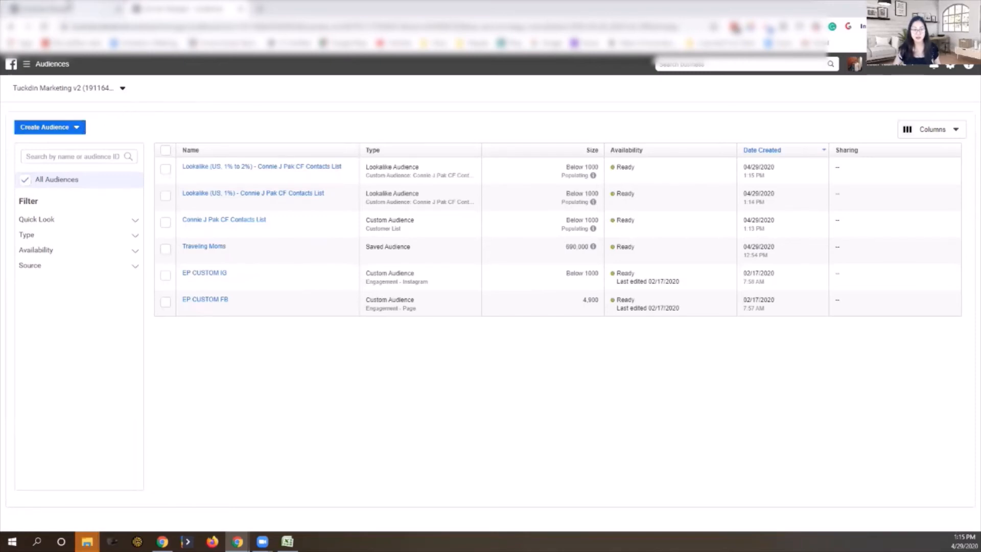
- Go to Ads Manager and open TEST AD SET of the TEST CAMPAIGN Conversions campaign for editing
left_click(26, 63)
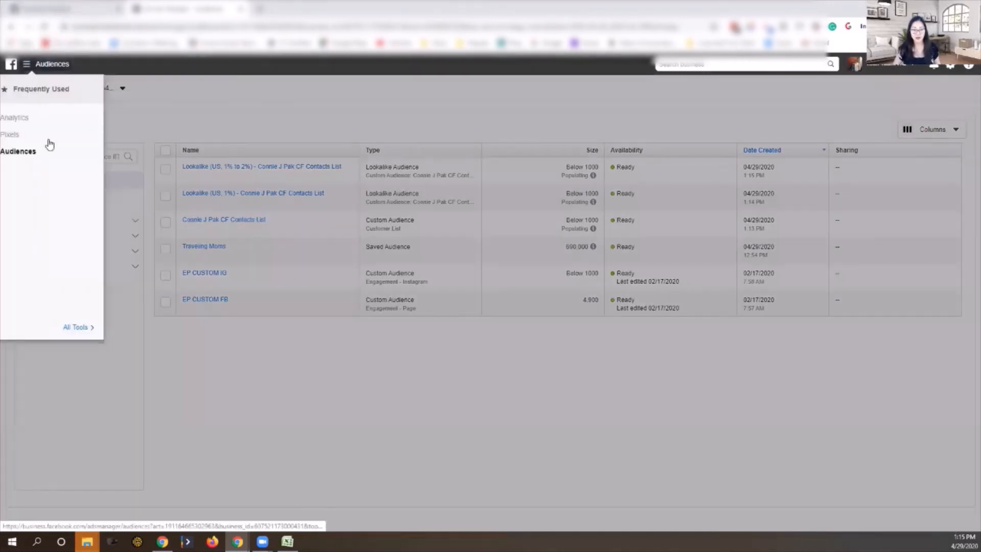
left_click(244, 135)
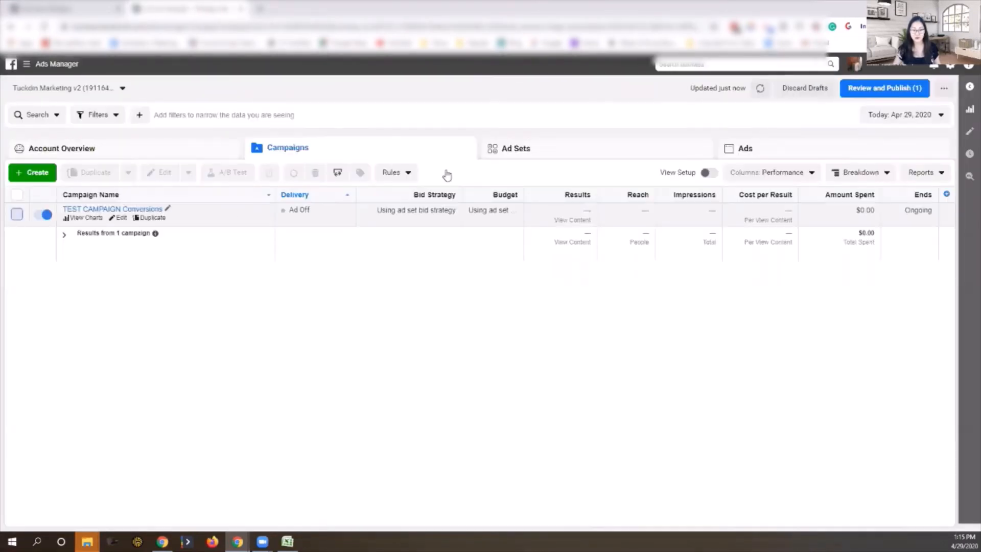
left_click(515, 147)
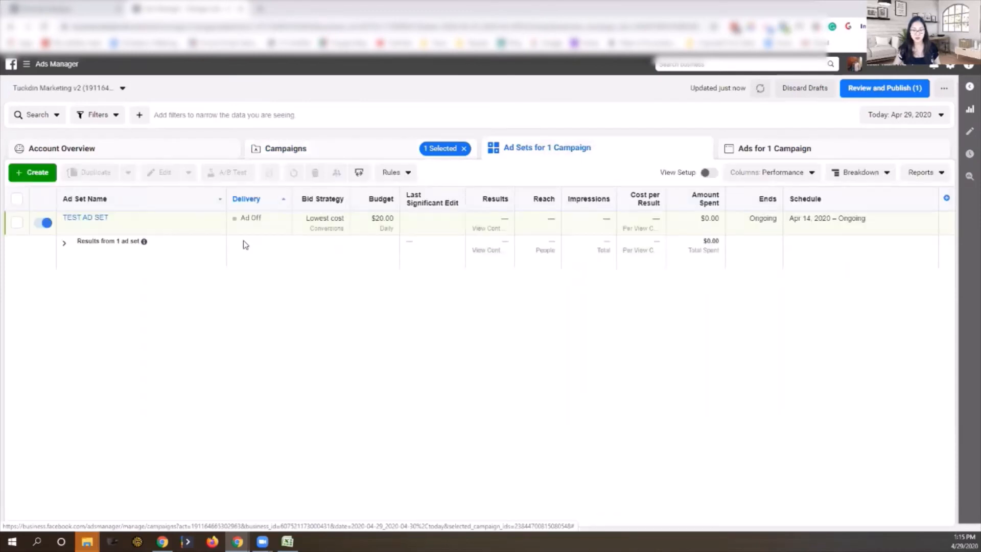
left_click(17, 230)
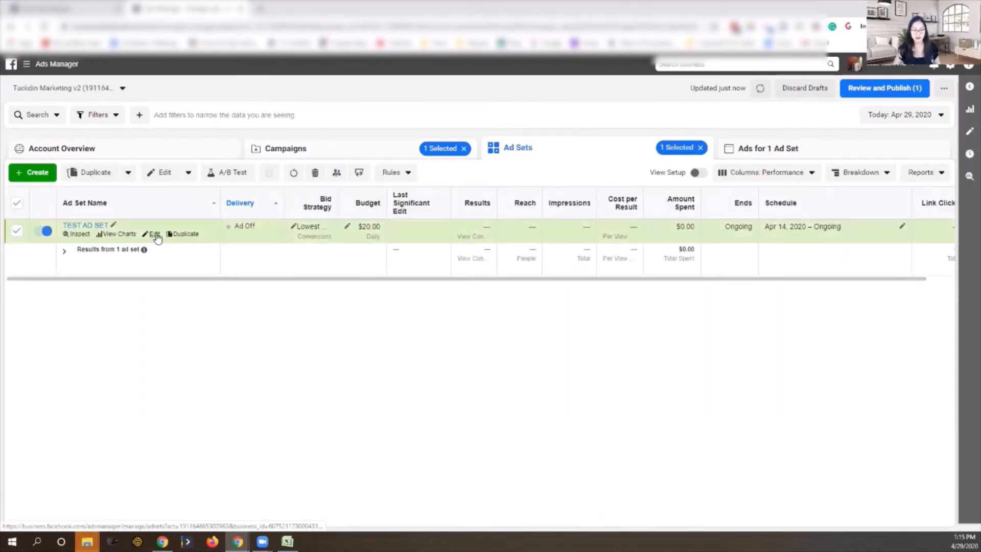
left_click(152, 234)
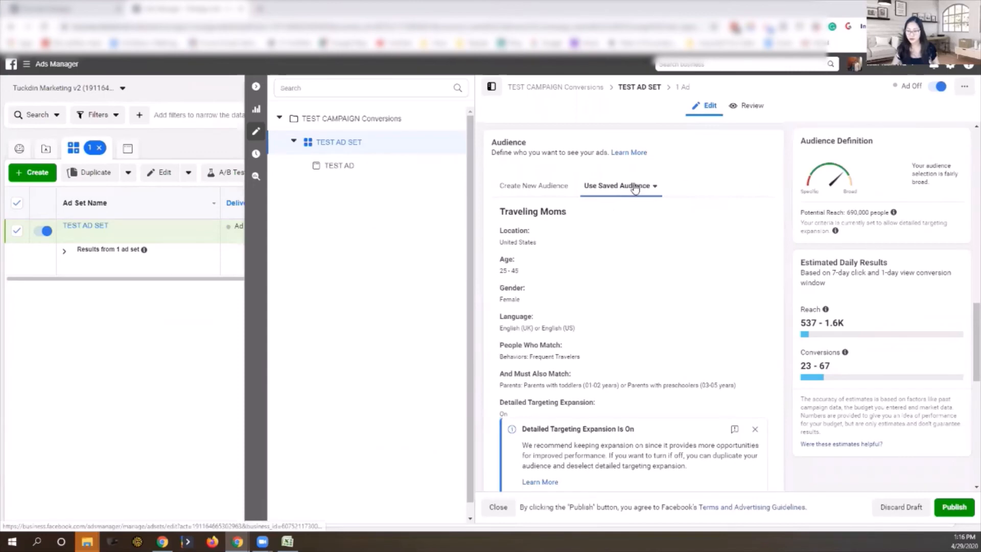
- Switch the ad set from the saved audience to a new one and include the 1% US lookalike of the CF Contacts List
scroll(626, 191, "down", 5)
scroll(633, 186, "down", 4)
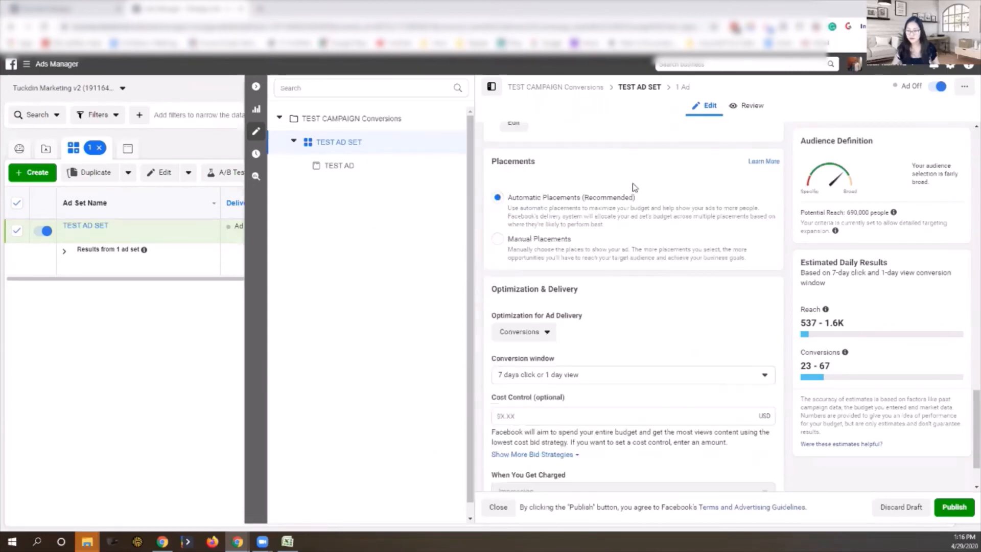
scroll(633, 187, "up", 9)
left_click(545, 254)
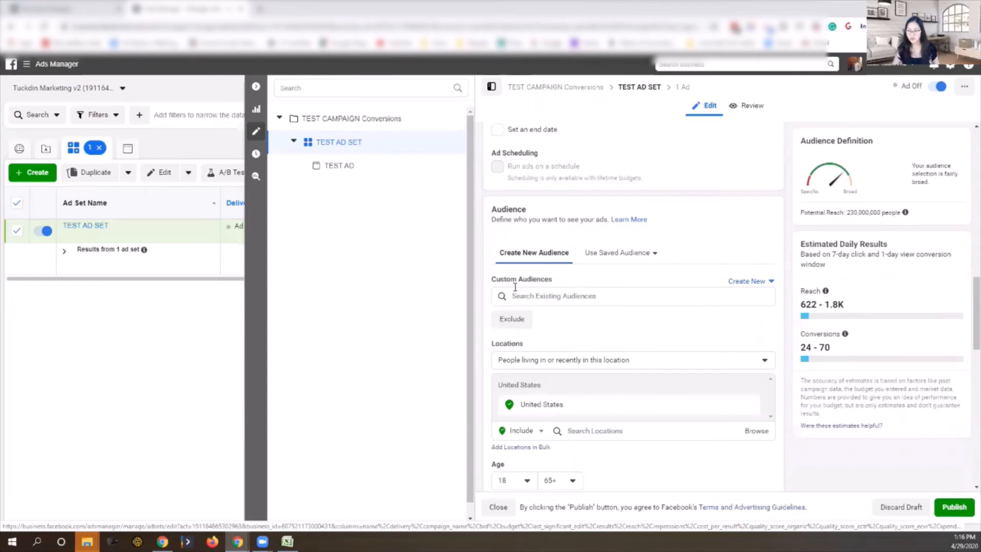
left_click(521, 295)
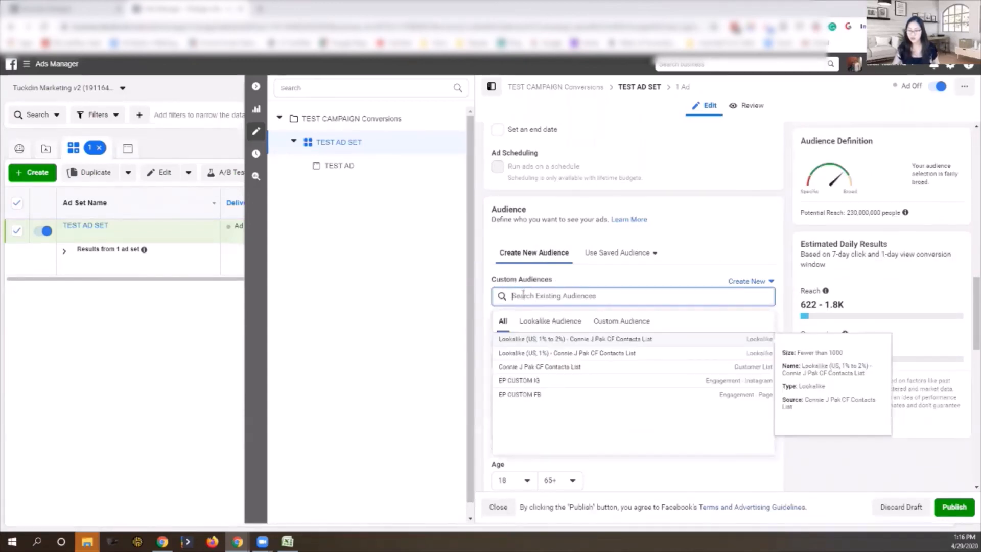
left_click(547, 353)
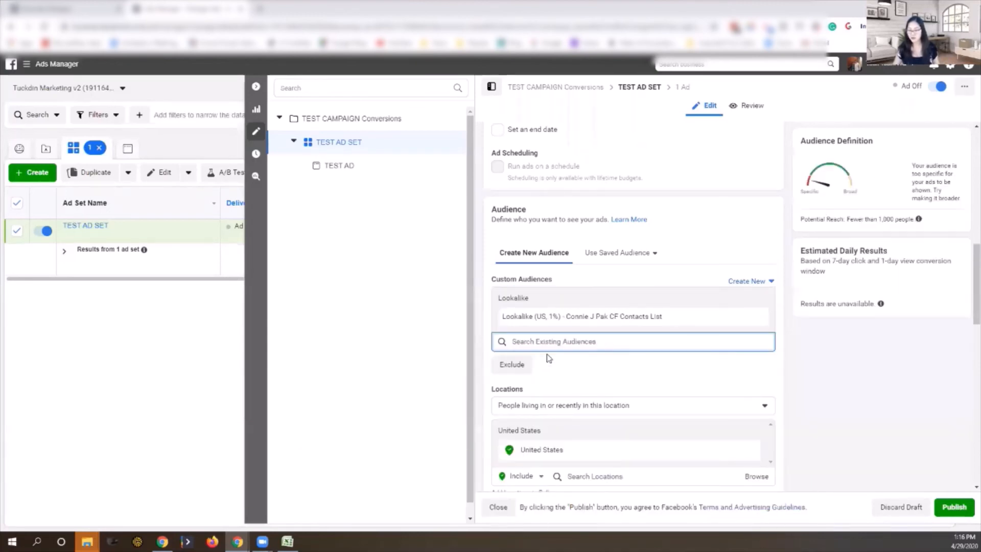
left_click(484, 318)
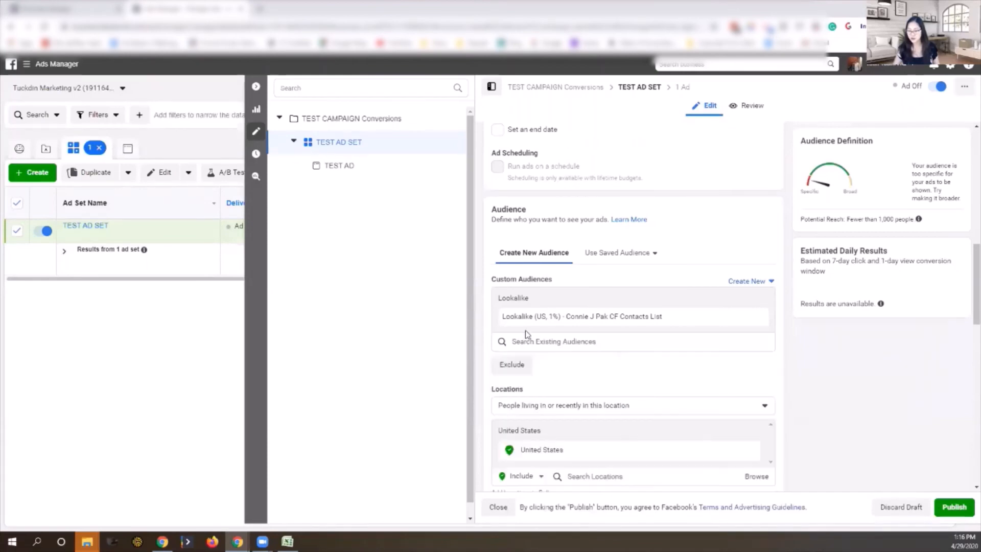
- Exclude the uploaded CF Contacts List customer list from the ad set's audience
left_click(514, 366)
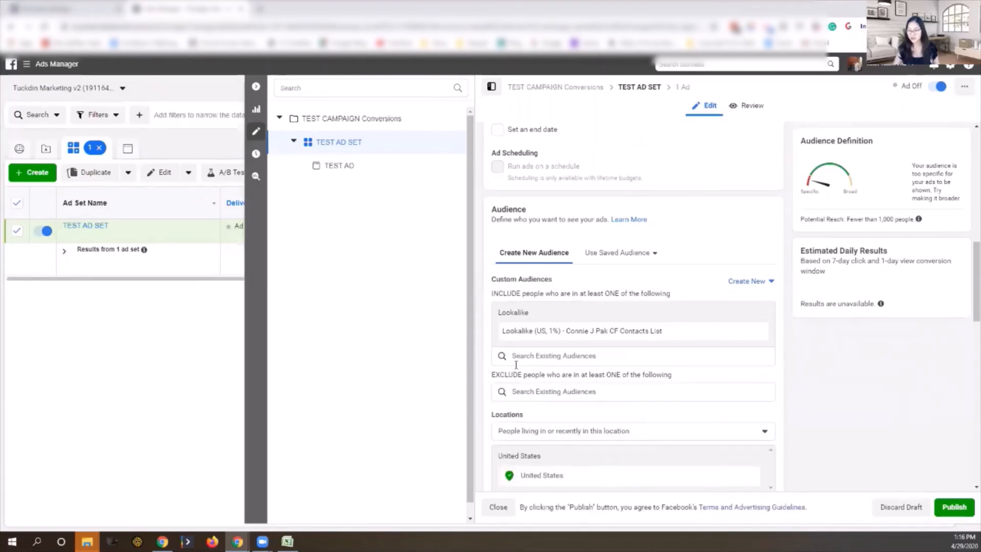
left_click(527, 389)
left_click(538, 465)
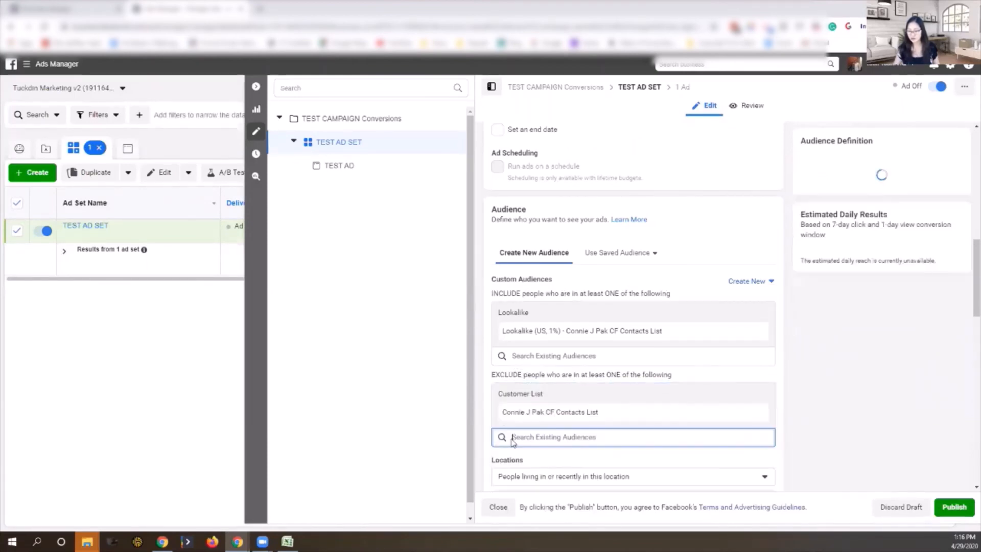
left_click(828, 433)
- Limit the ad set's audience to women aged 25 to 45
scroll(551, 296, "down", 3)
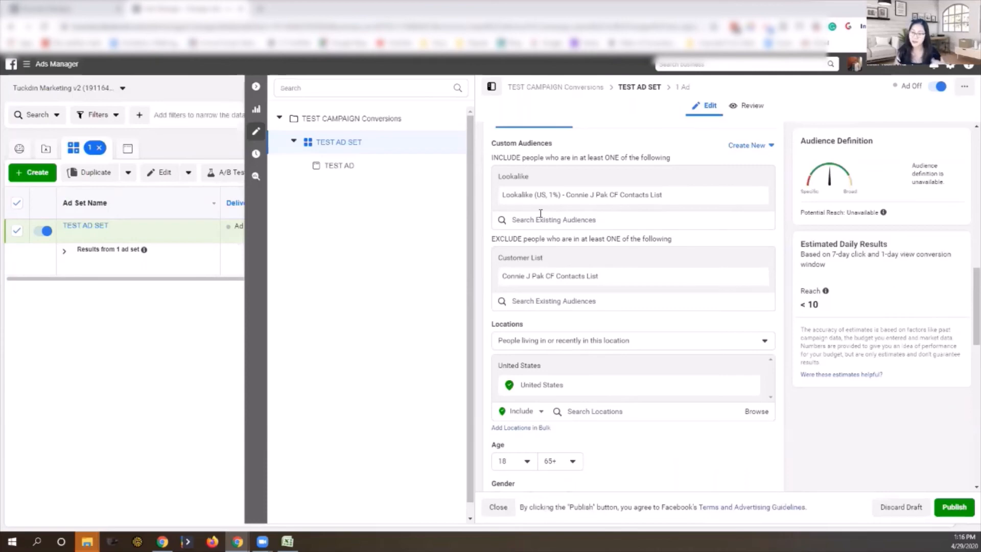
scroll(538, 239, "down", 3)
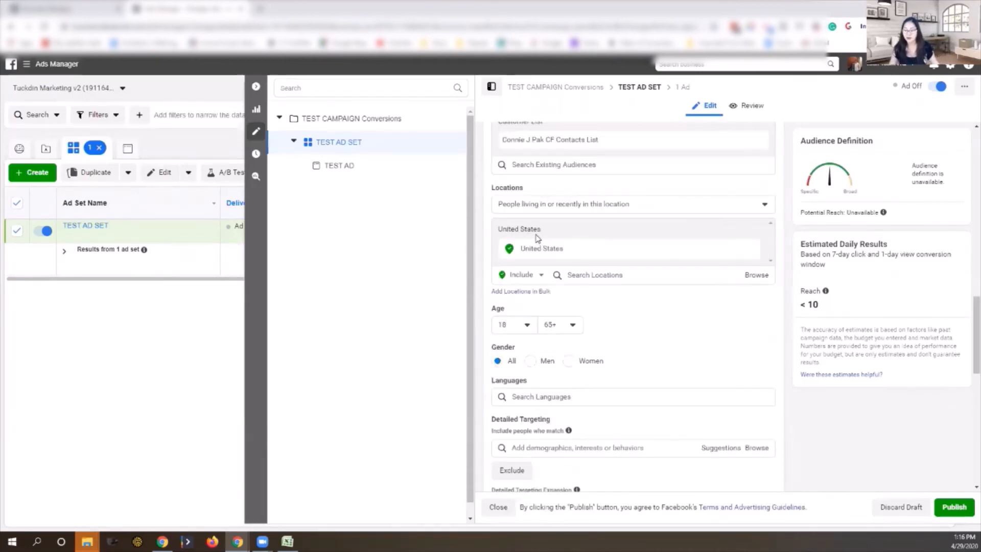
left_click(526, 328)
scroll(530, 391, "down", 3)
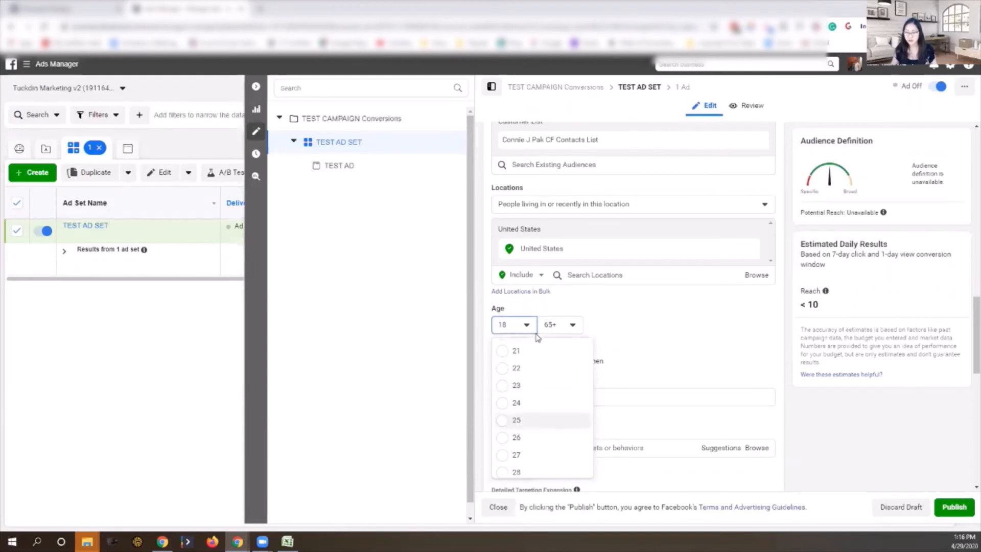
left_click(516, 420)
left_click(567, 325)
scroll(577, 395, "up", 4)
scroll(576, 396, "up", 3)
left_click(563, 394)
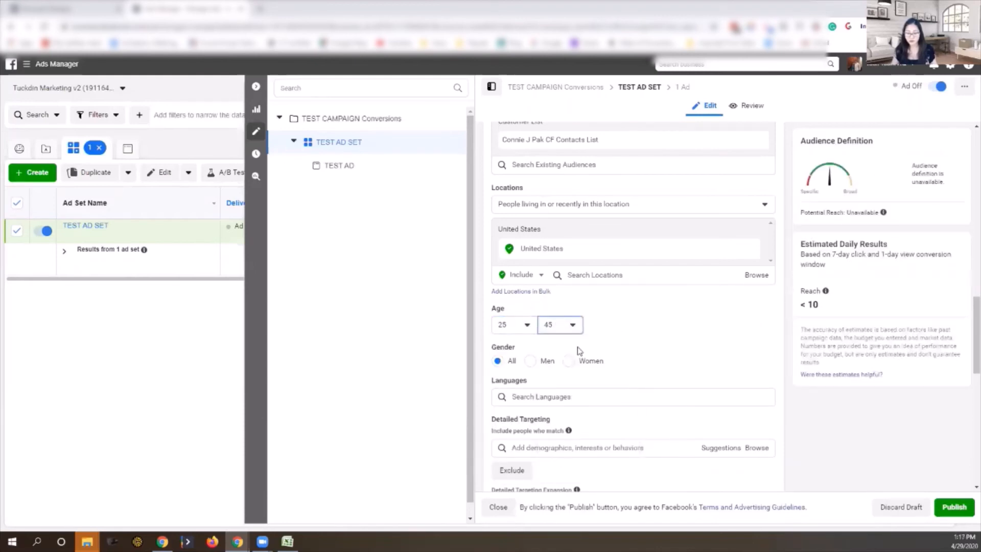
left_click(568, 360)
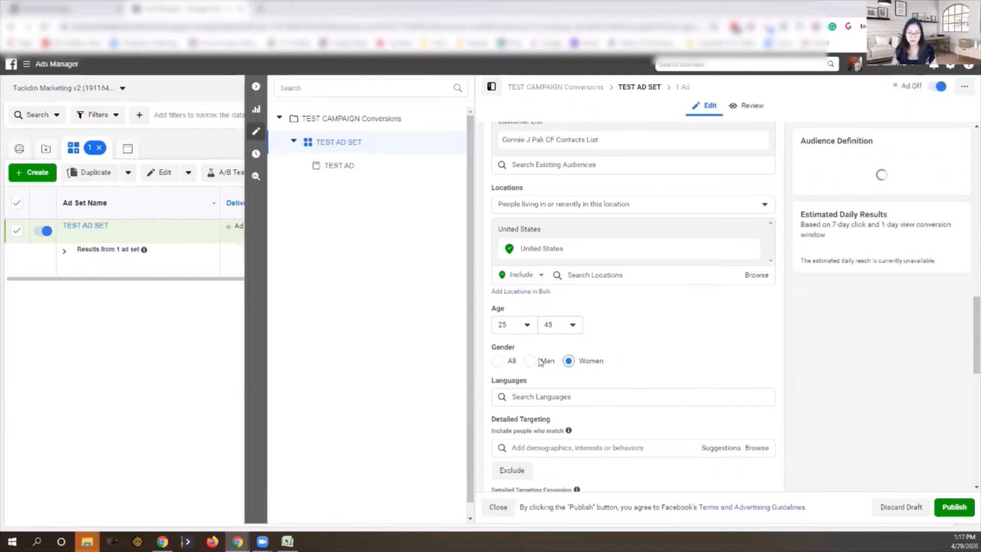
- Review the ad set's placement, budget and audience settings and read the explanation of its potential reach
scroll(617, 333, "down", 3)
scroll(641, 305, "down", 8)
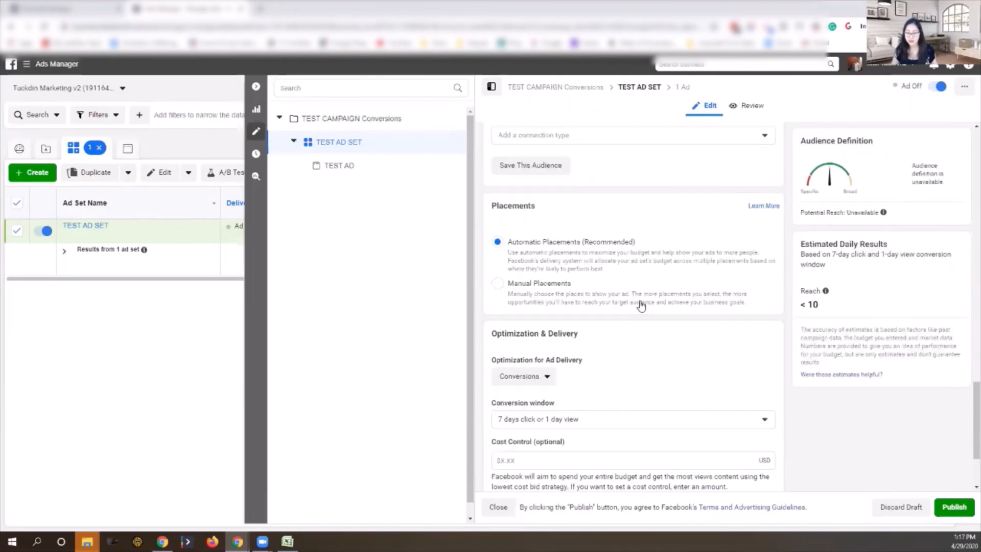
scroll(695, 393, "up", 15)
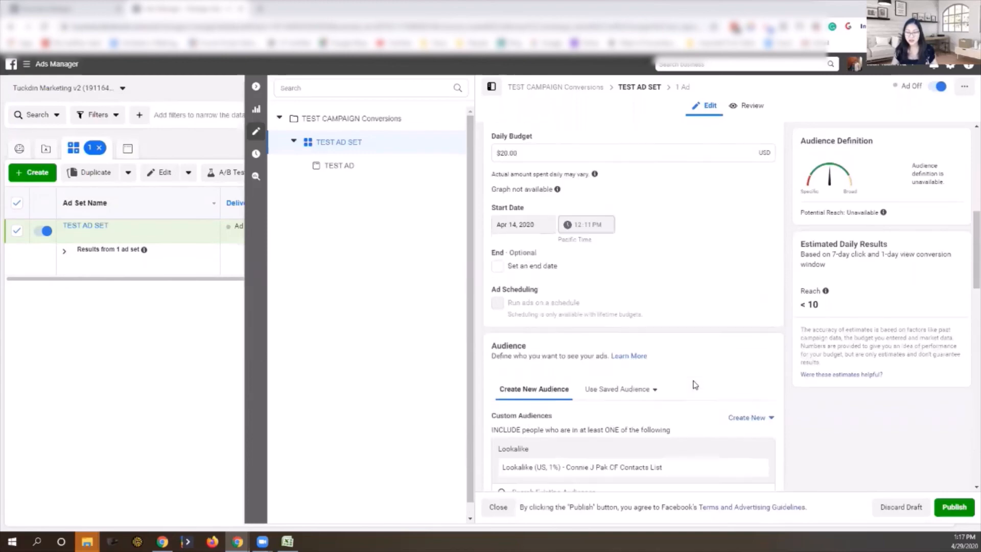
scroll(692, 383, "down", 10)
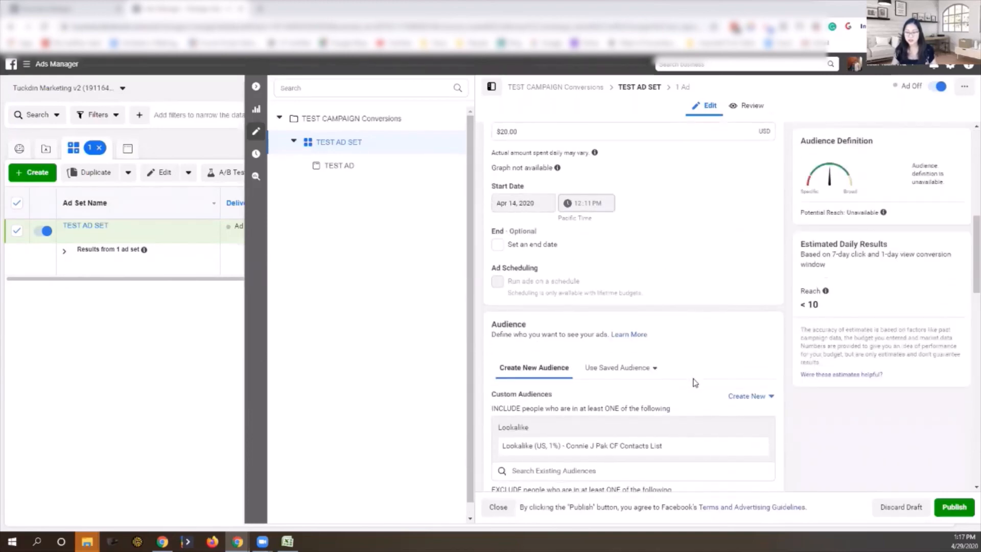
scroll(682, 372, "up", 3)
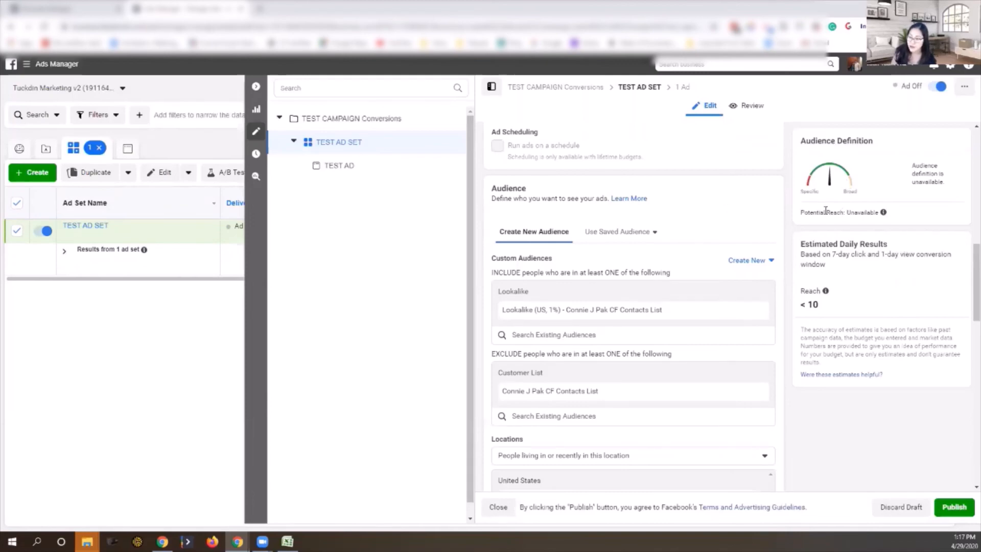
left_click_drag(840, 210, 882, 214)
mouse_move(886, 218)
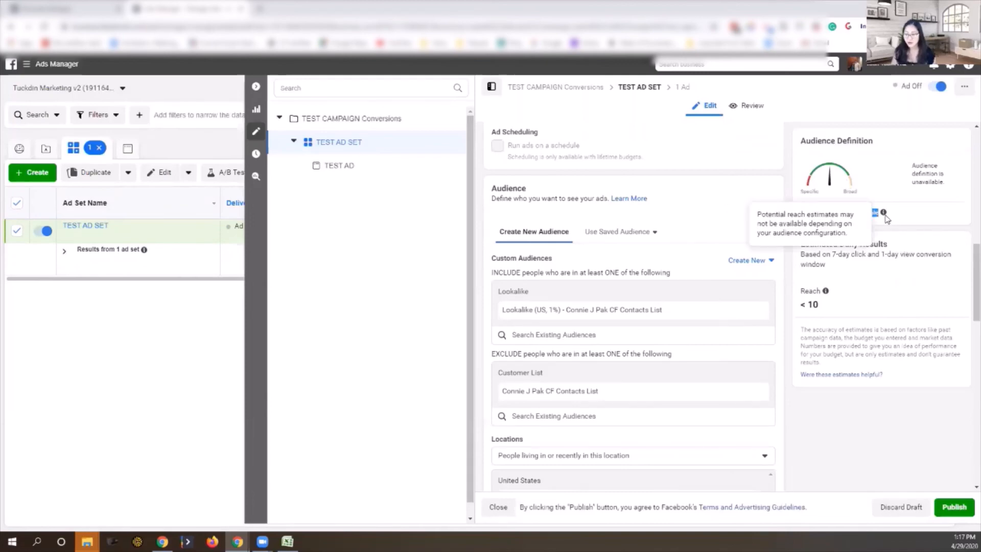